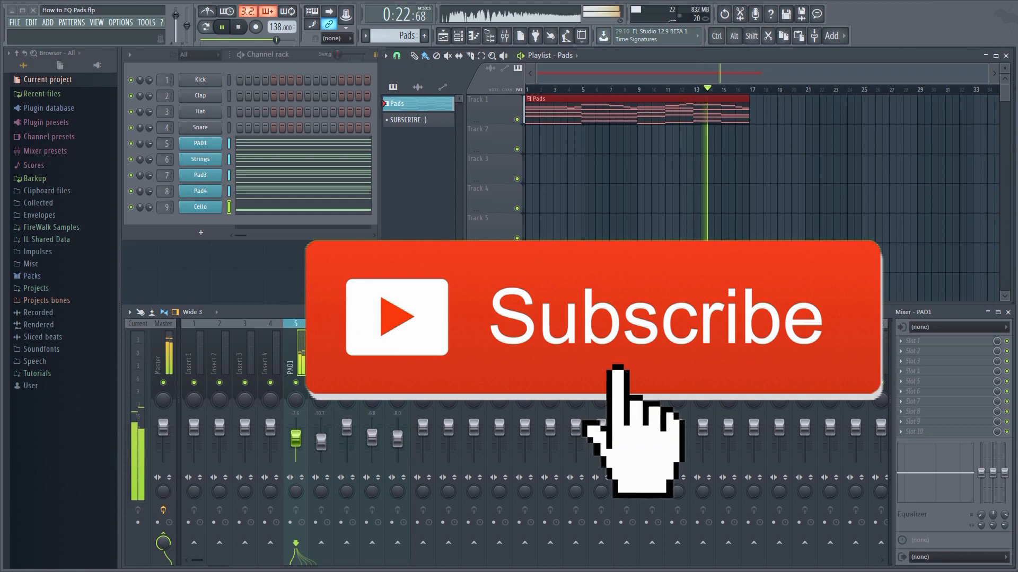
# Step: Stop playback and load Fruity parametric EQ 2 into the first effect slot of the PAD1 mixer track
pyautogui.press('space')
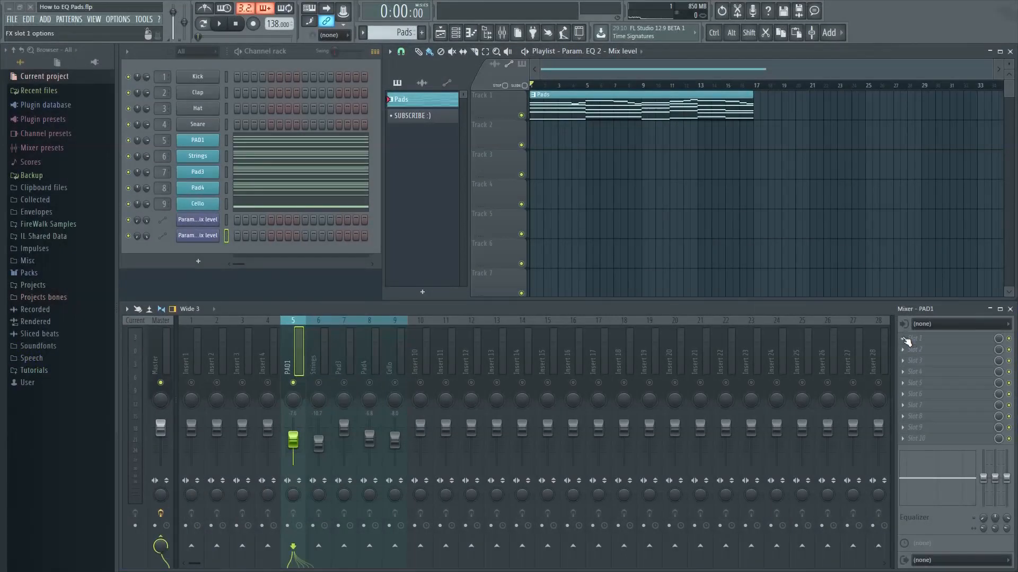
pyautogui.click(907, 341)
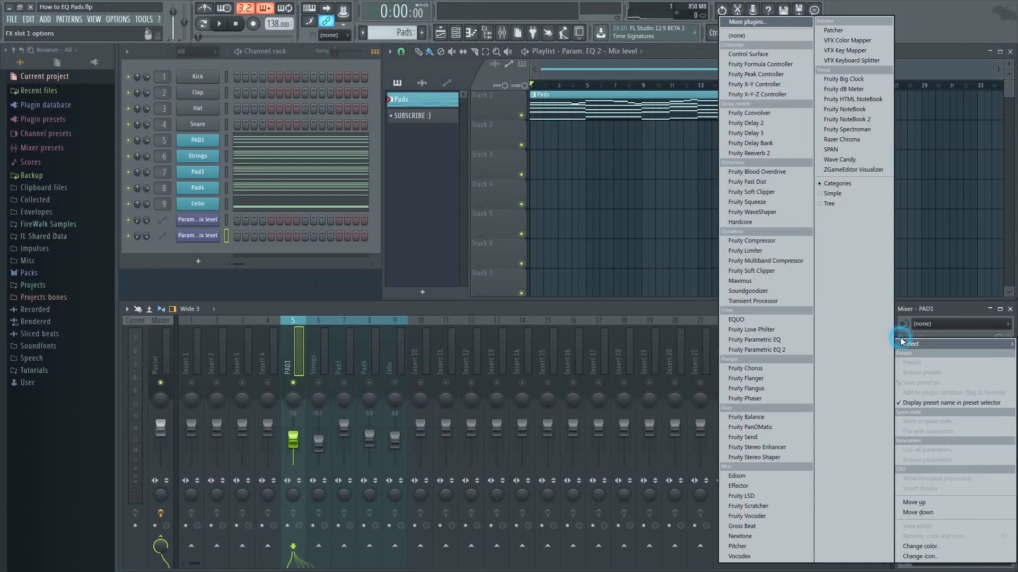
pyautogui.click(774, 344)
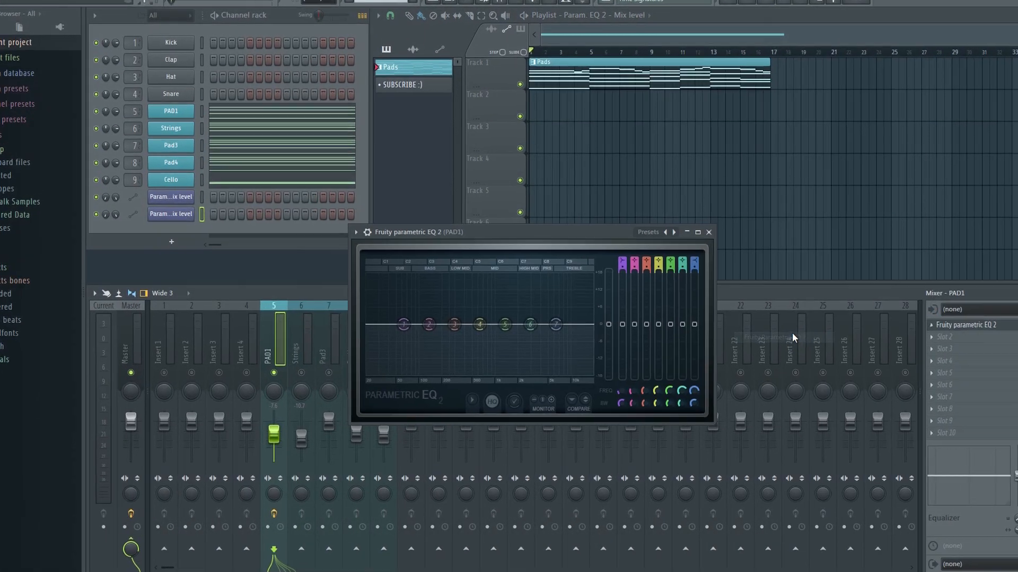
# Step: Play the pads and lower band 1's low shelf to full cut at about 120 Hz
pyautogui.press('space')
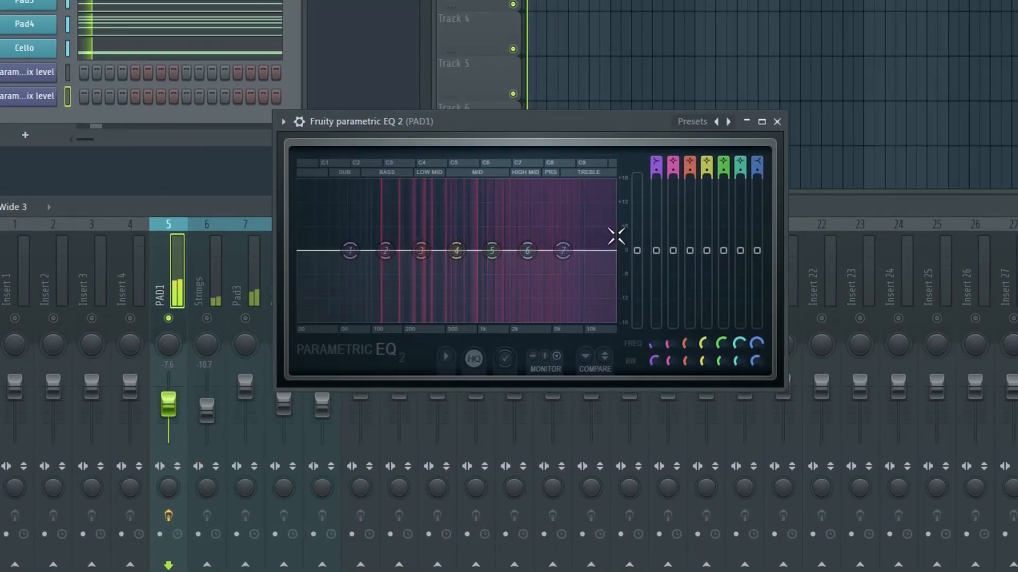
pyautogui.moveTo(404, 322); pyautogui.dragTo(404, 329)
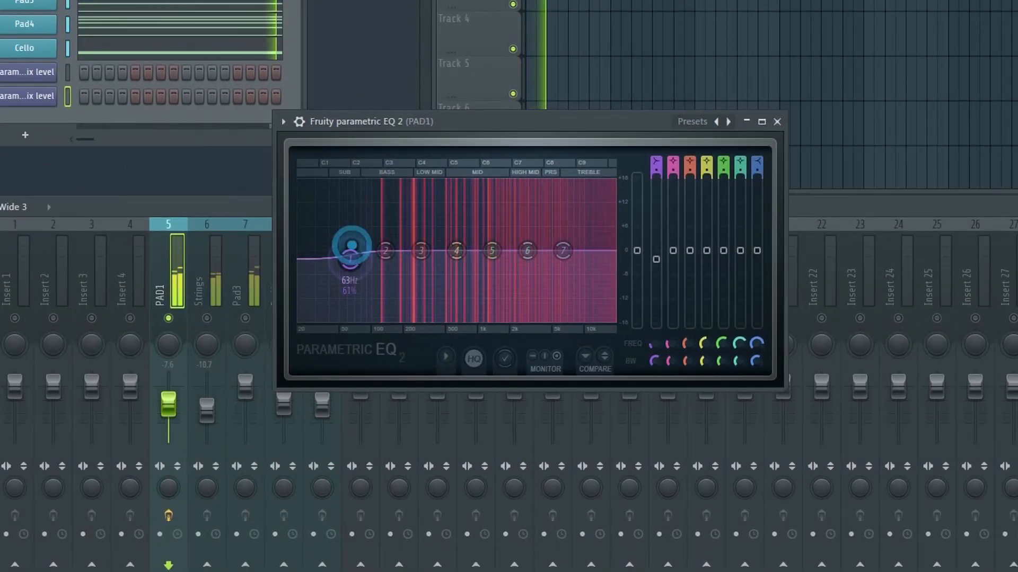
pyautogui.moveTo(351, 247); pyautogui.dragTo(380, 321)
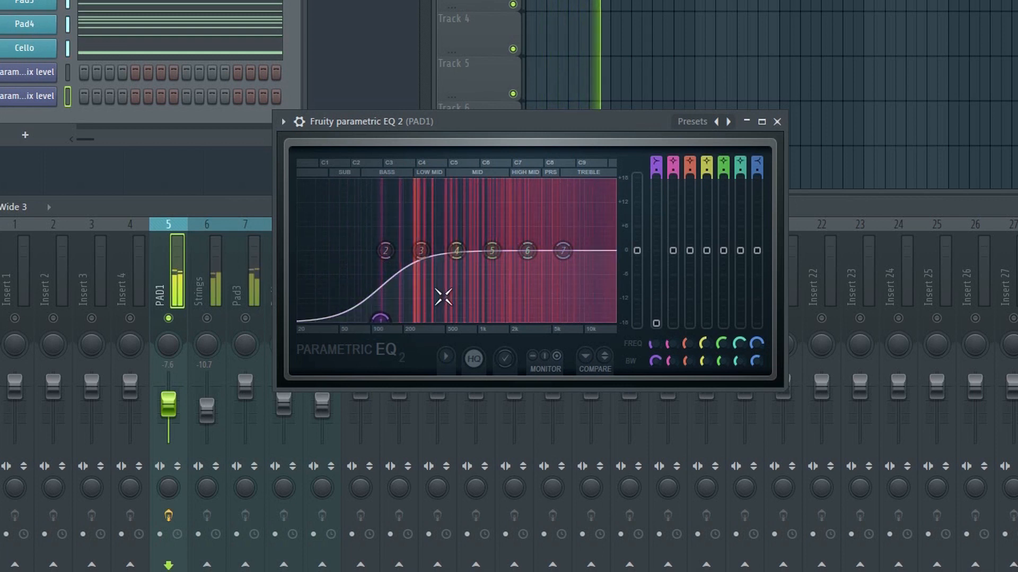
# Step: Try a Steep 8 high-pass on band 1, shifted up to band 3's frequency, with band 7 raised slightly
pyautogui.rightClick(559, 245)
pyautogui.moveTo(561, 246); pyautogui.dragTo(547, 245)
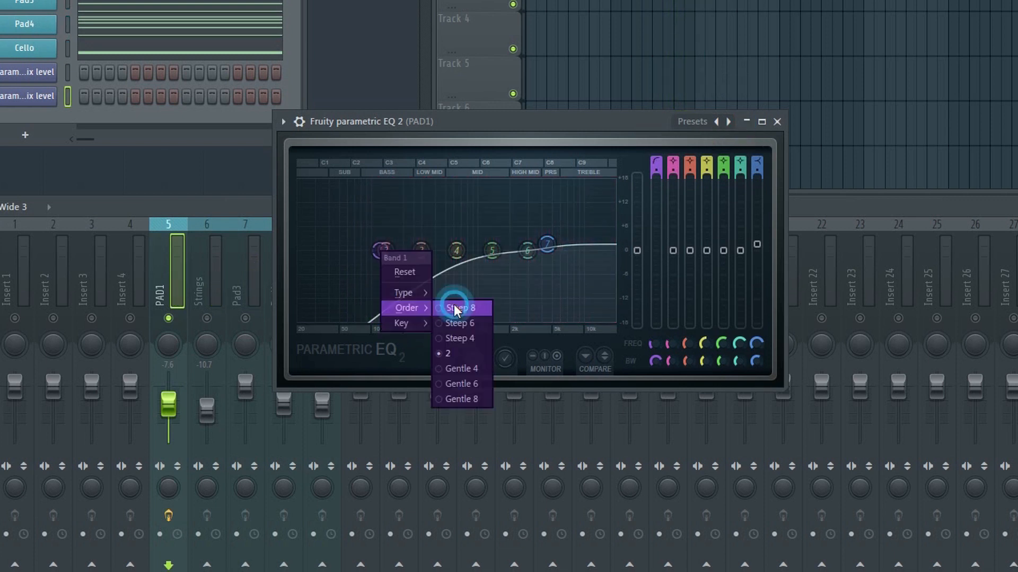
pyautogui.click(456, 308)
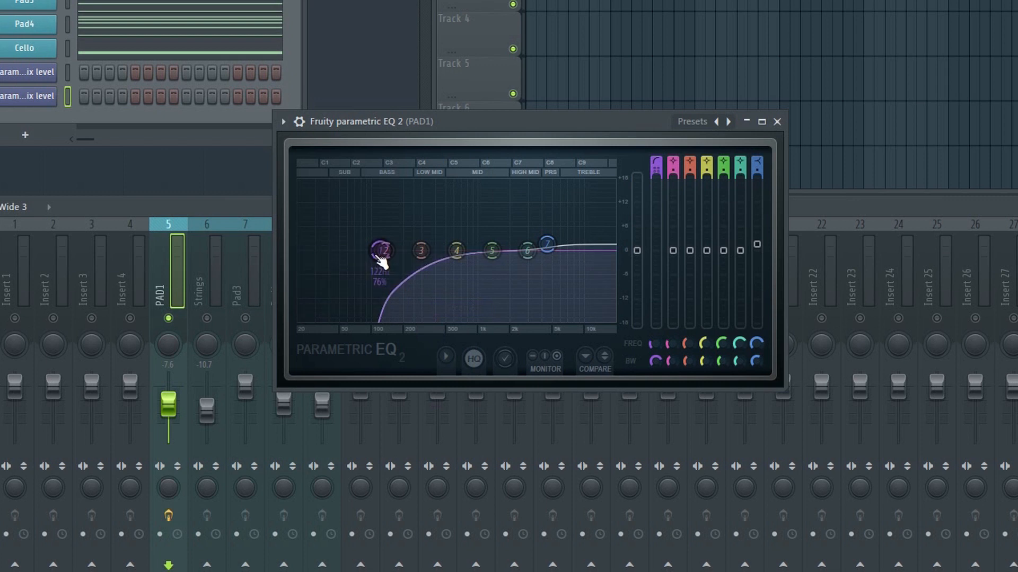
pyautogui.moveTo(381, 259); pyautogui.dragTo(419, 260)
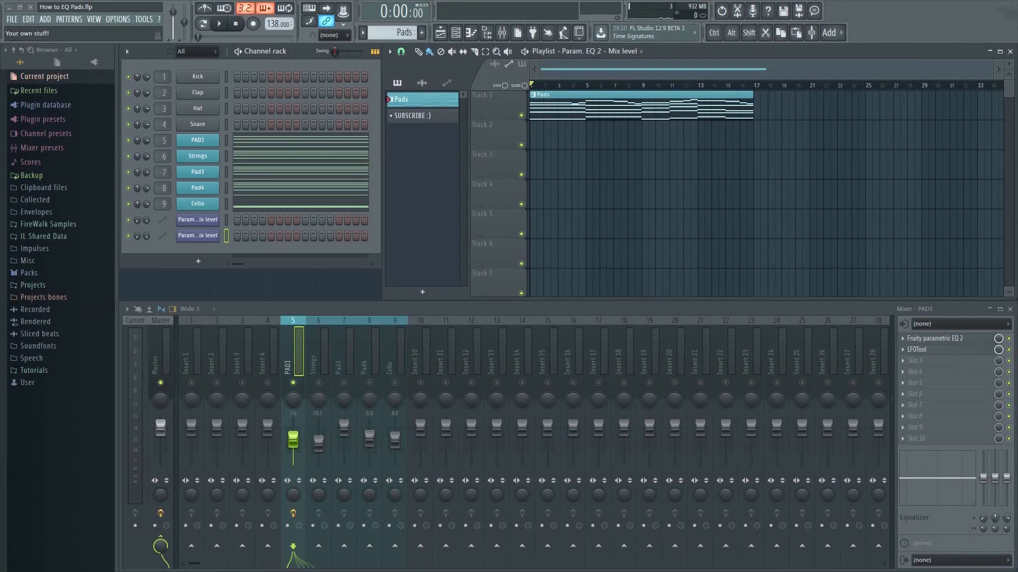
# Step: Open LFOTool on PAD1, listen to the pads playing through it, and close it
pyautogui.click(929, 352)
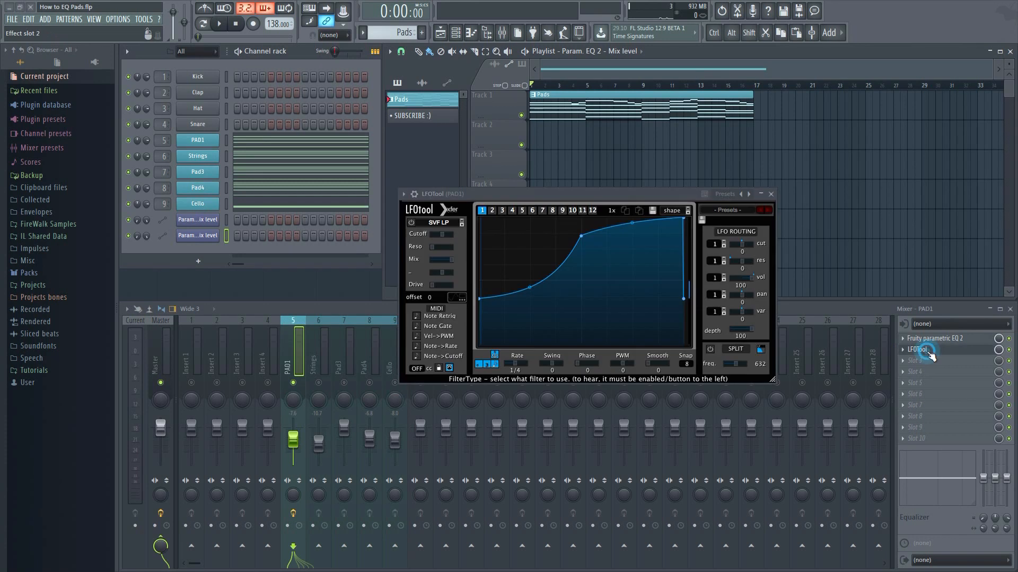
pyautogui.press('space')
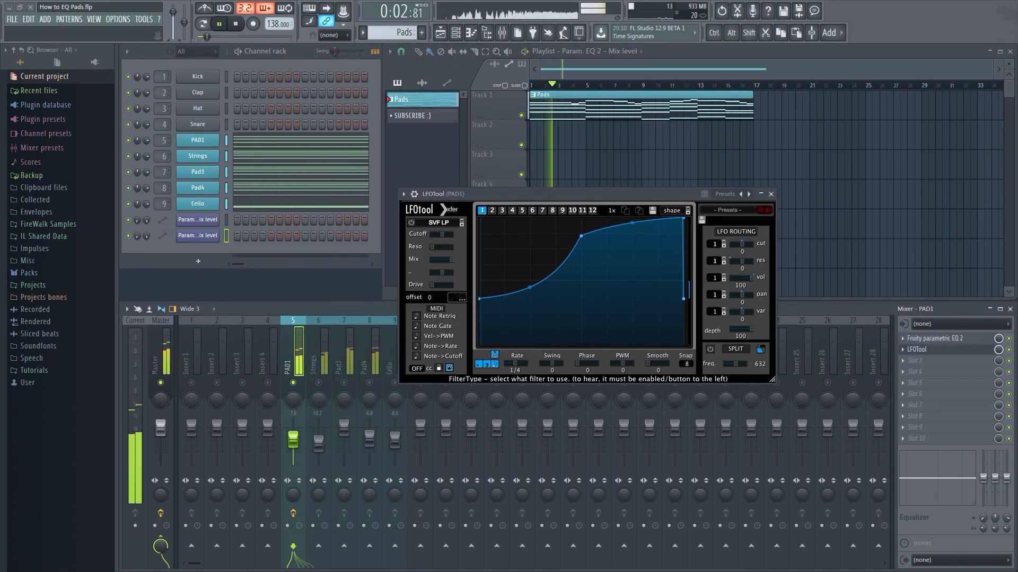
pyautogui.press('space')
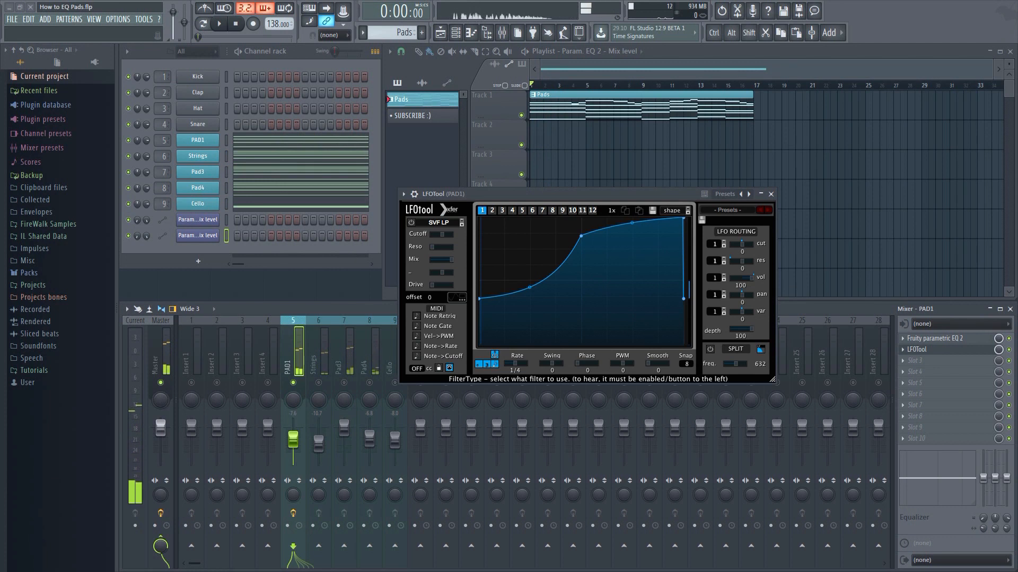
pyautogui.click(769, 195)
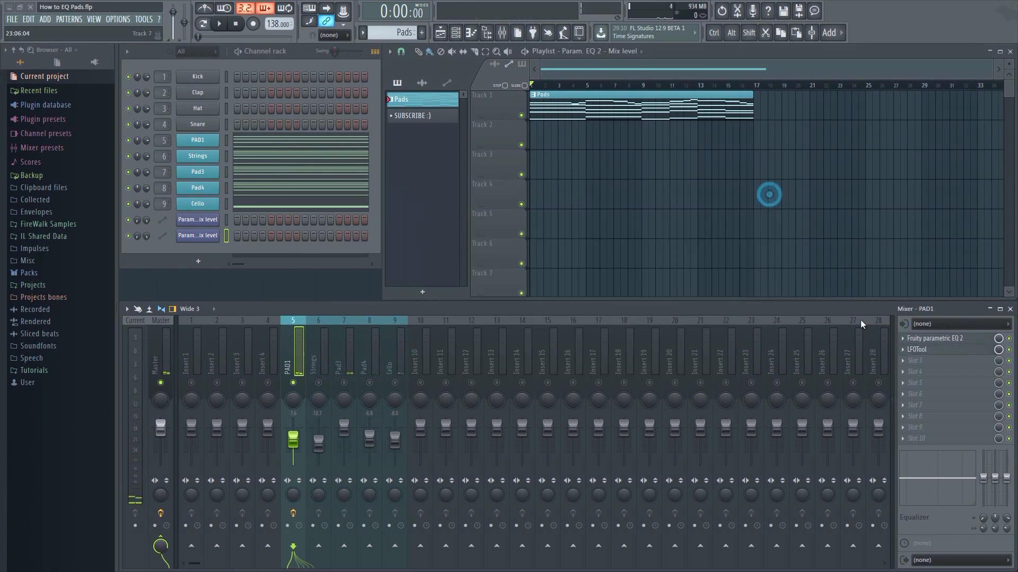
# Step: Add a second Fruity parametric EQ 2 after LFOTool on PAD1 and set its band 1 to High pass at about 290 Hz
pyautogui.click(902, 358)
pyautogui.click(794, 346)
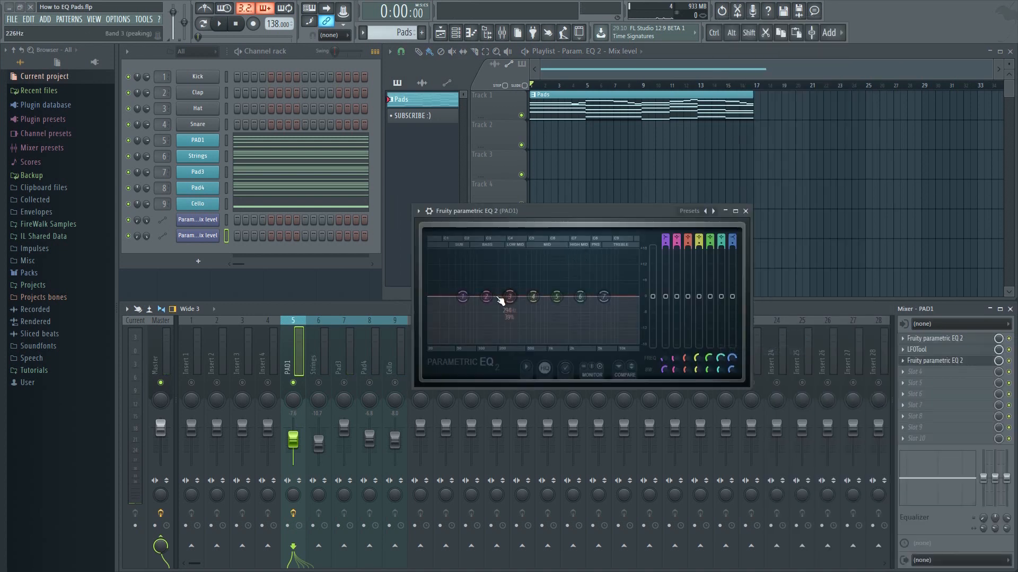
pyautogui.rightClick(460, 296)
pyautogui.moveTo(485, 324)
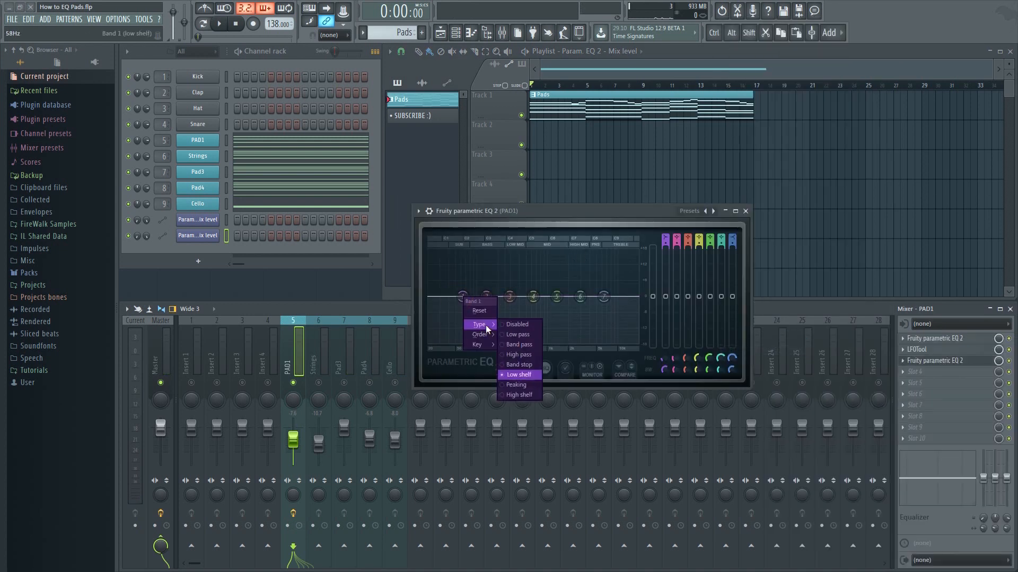
pyautogui.click(527, 354)
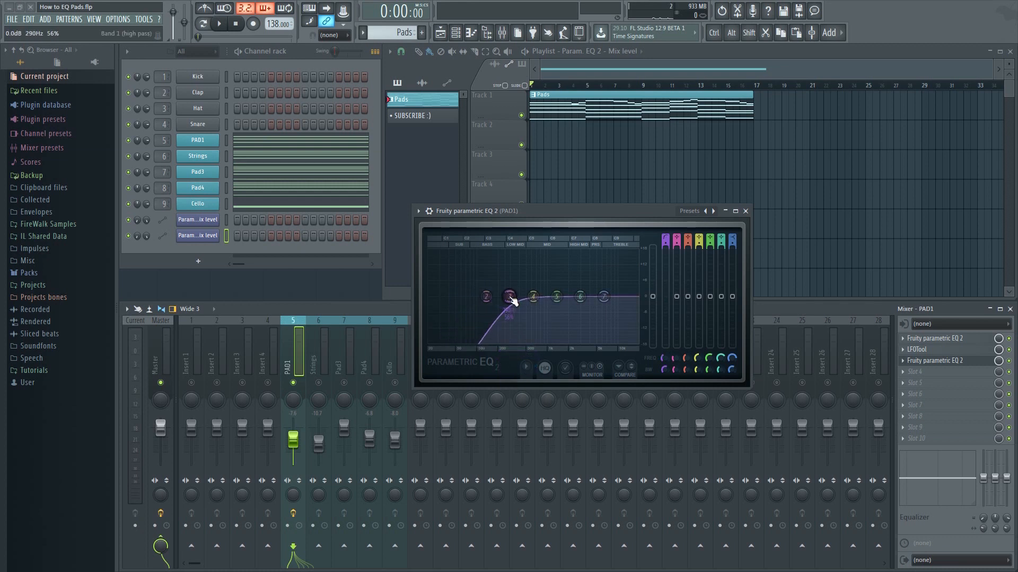
# Step: Fine-tune band 1's high-pass cutoff to about 300 Hz while the pads play, then stop playback and close the EQ
pyautogui.press('space')
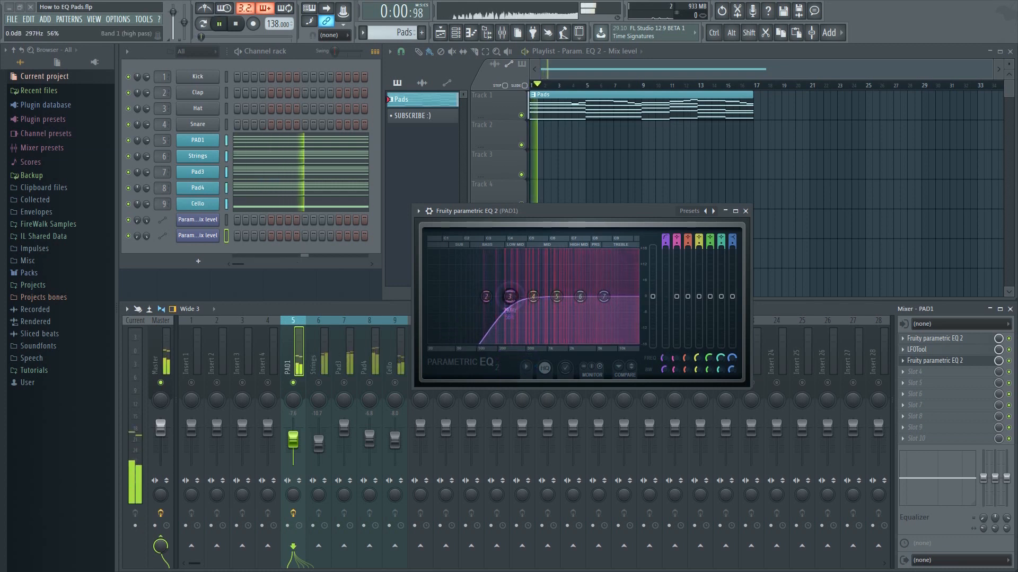
pyautogui.moveTo(505, 296); pyautogui.dragTo(512, 296)
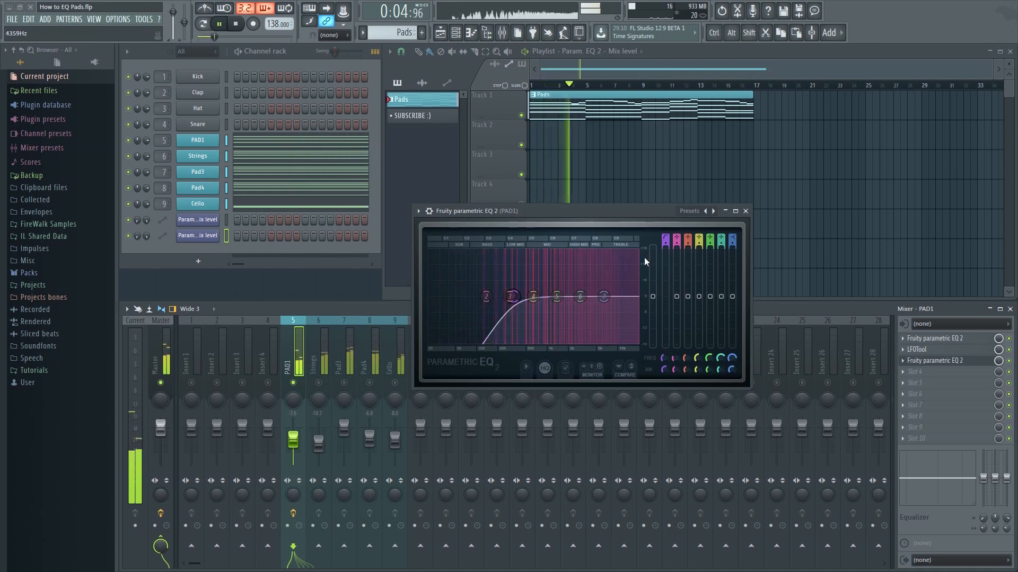
pyautogui.press('space')
pyautogui.click(746, 211)
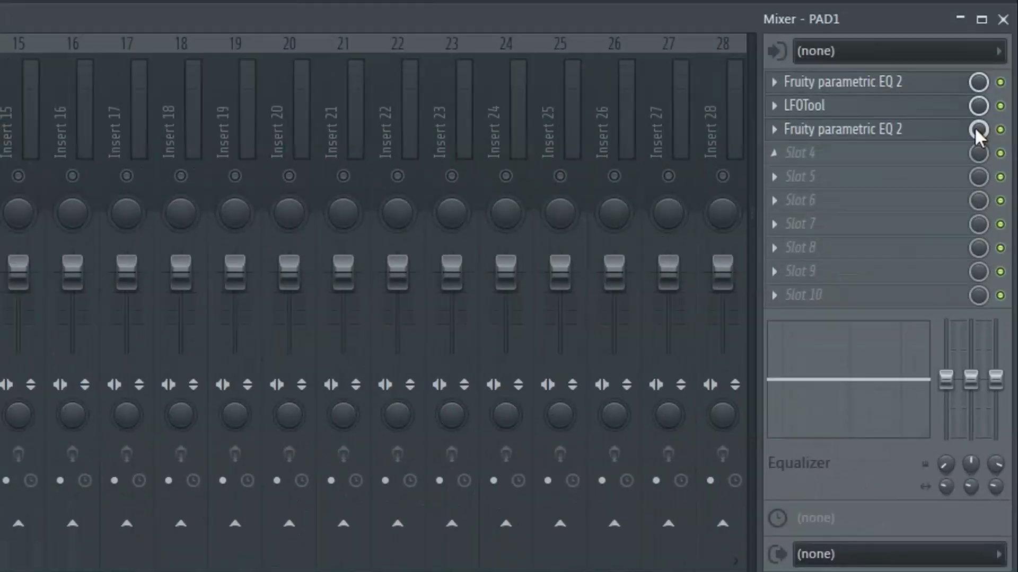
# Step: Create an automation clip for the second EQ's mix level and make it jump from minimum to maximum at bar 9
pyautogui.rightClick(998, 360)
pyautogui.click(938, 277)
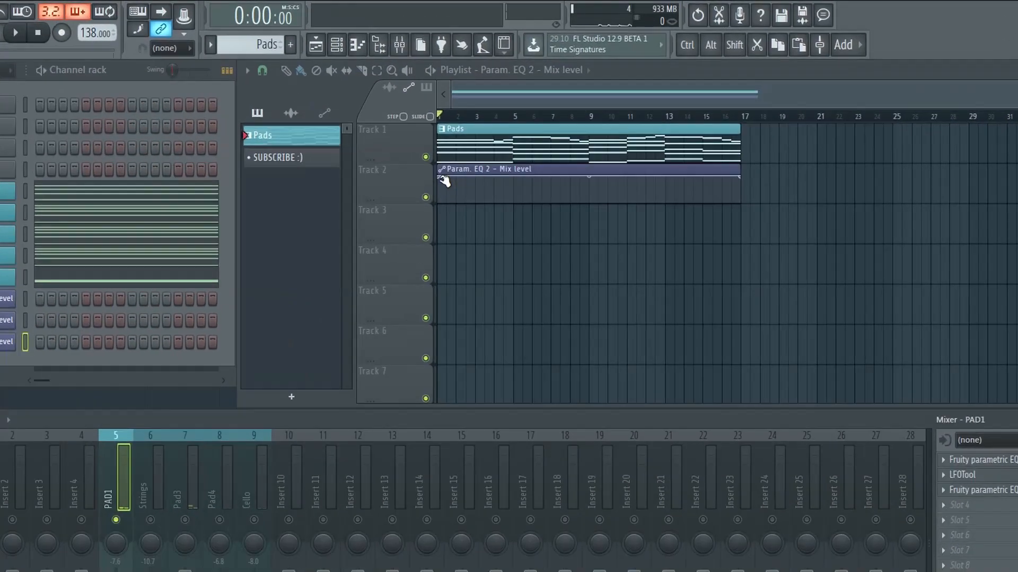
pyautogui.moveTo(531, 130); pyautogui.dragTo(634, 145)
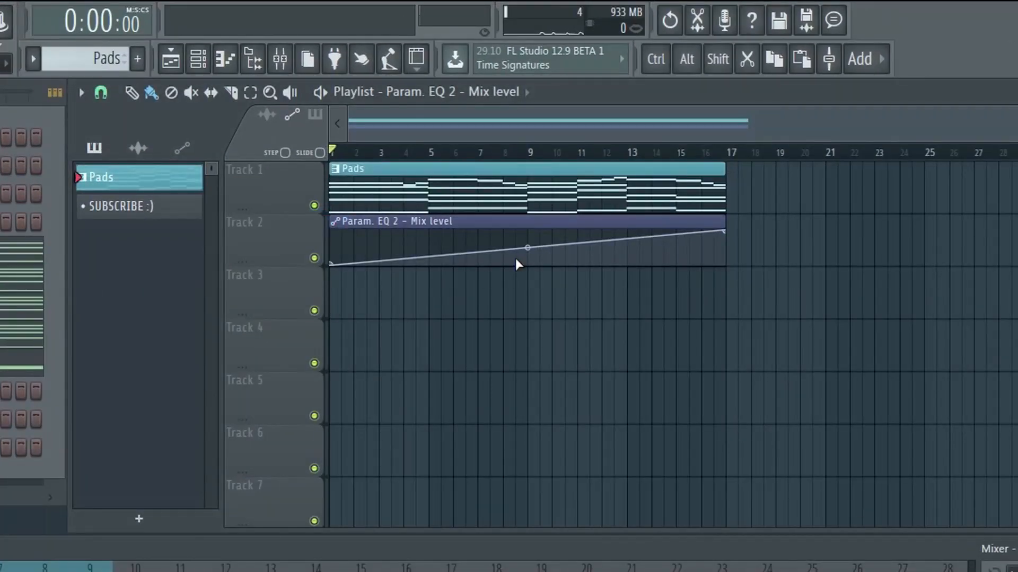
pyautogui.rightClick(529, 257)
pyautogui.moveTo(527, 259)
pyautogui.mouseDown()
pyautogui.moveTo(528, 271)
pyautogui.moveTo(533, 204)
pyautogui.mouseUp()
pyautogui.rightClick(540, 244)
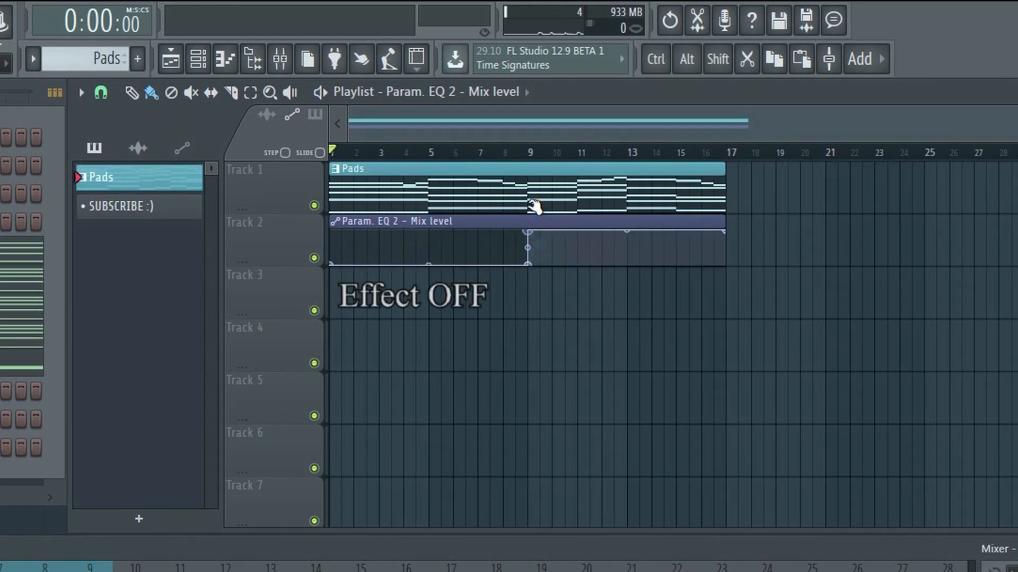
# Step: Play from bar 8 to compare the EQ effect off and on, then remove the mix level clip from Track 2
pyautogui.click(507, 153)
pyautogui.press('space')
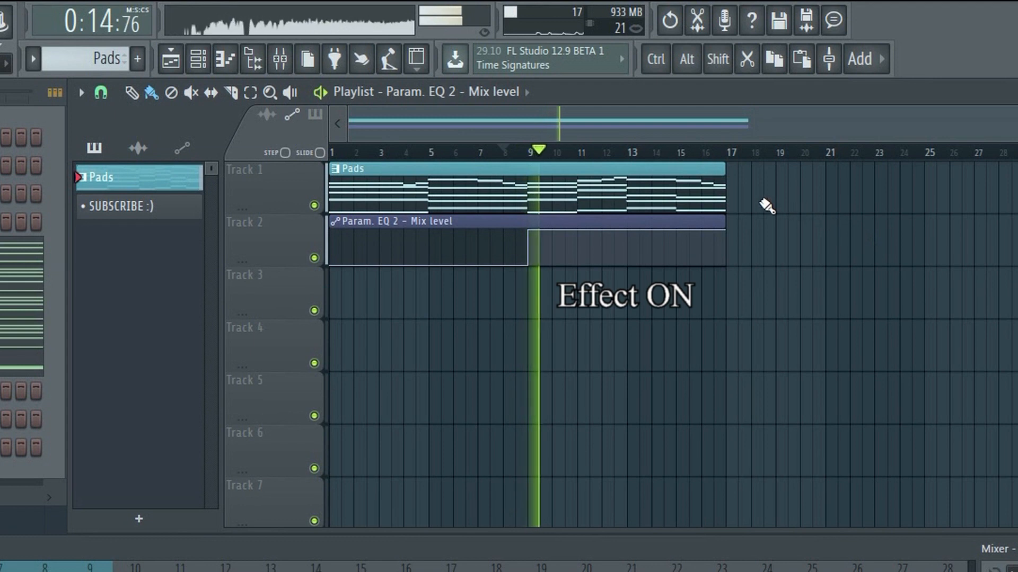
pyautogui.press('space')
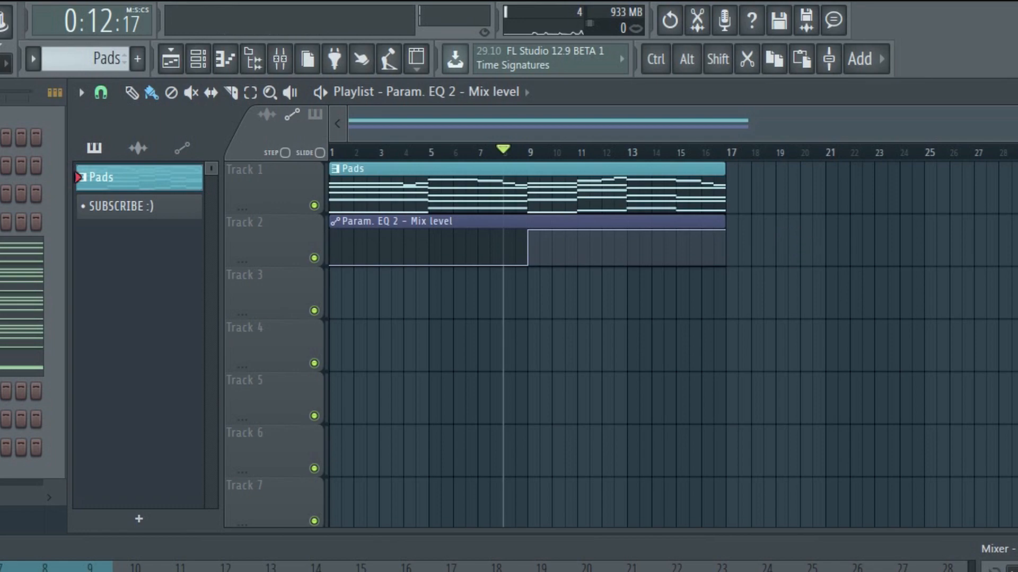
pyautogui.rightClick(631, 228)
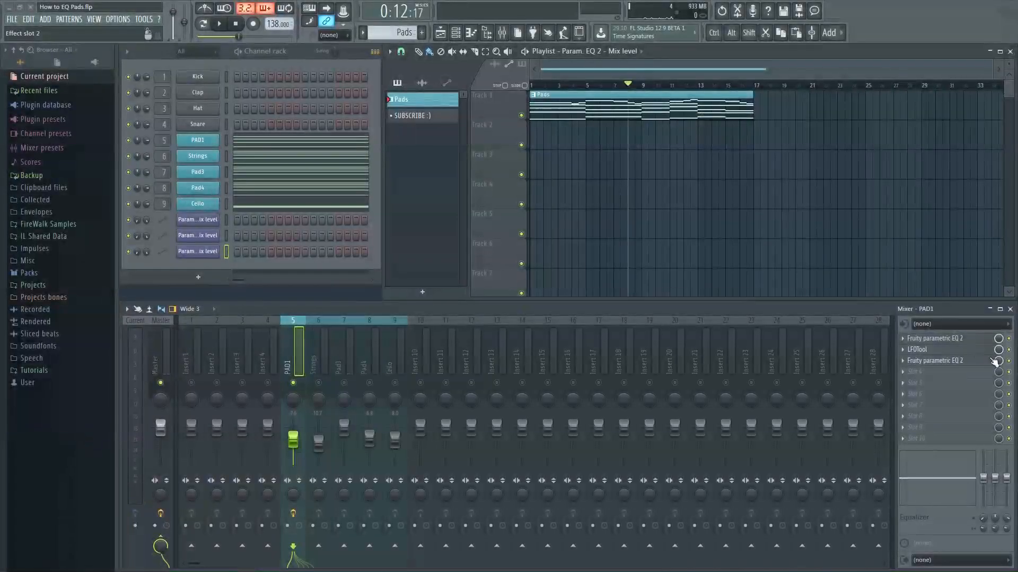
# Step: Open LFOTool on PAD1, start playback, and adjust its Split frequency
pyautogui.click(918, 349)
pyautogui.press('space')
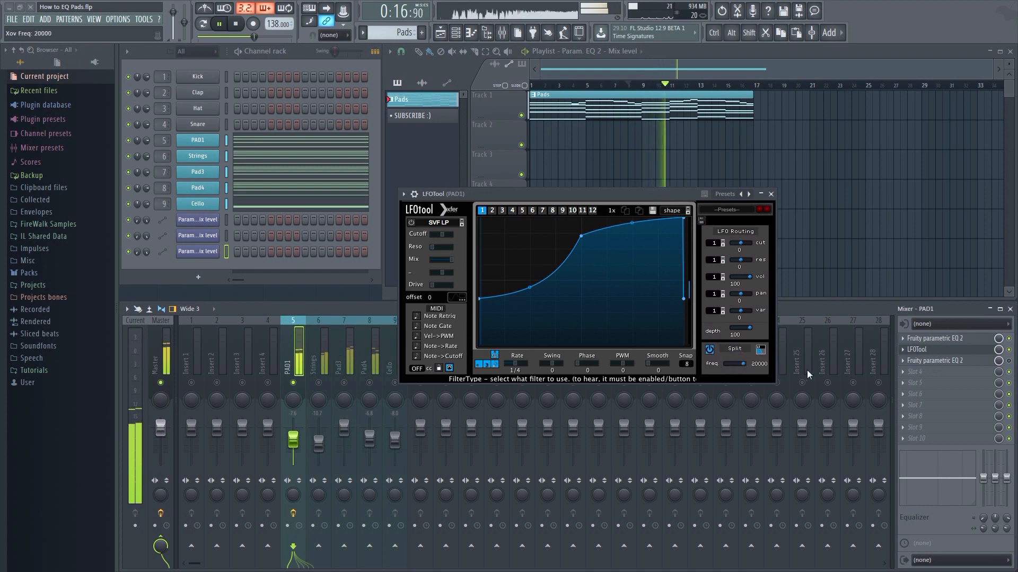
pyautogui.moveTo(715, 375); pyautogui.dragTo(682, 385)
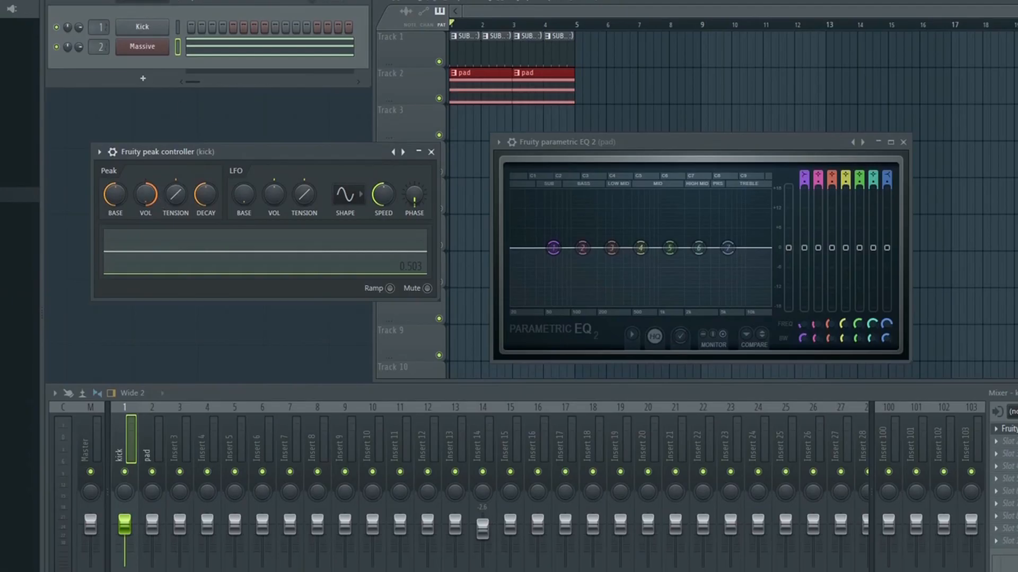
# Step: Play the kick and pad and adjust the Peak VOL and BASE of the kick's Fruity peak controller
pyautogui.press('space')
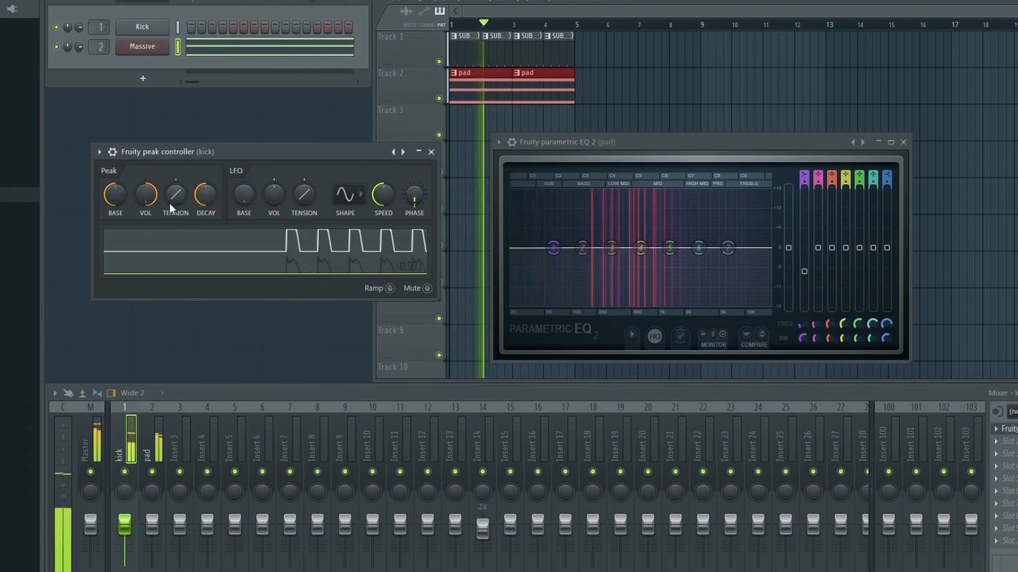
pyautogui.click(144, 198)
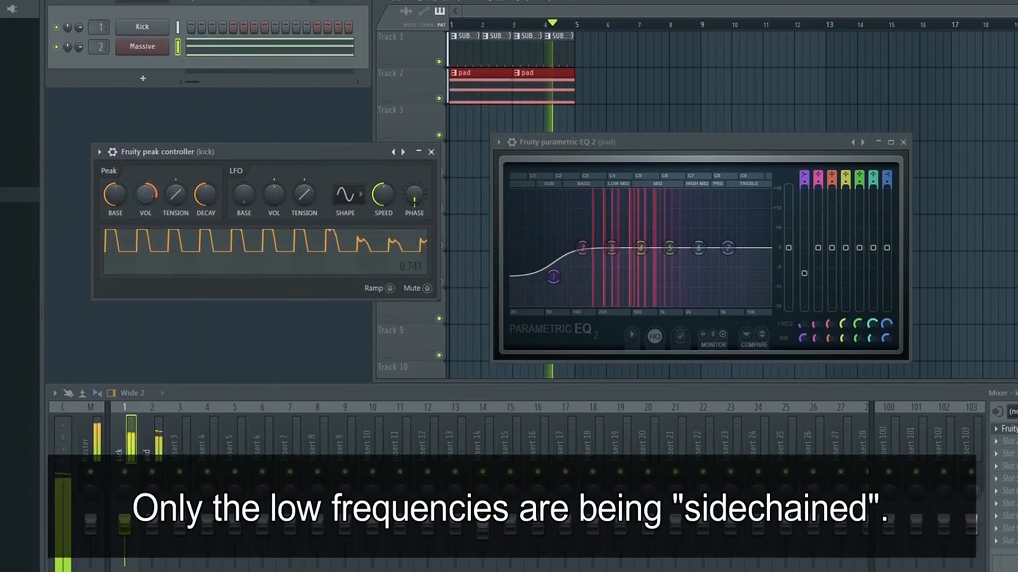
pyautogui.moveTo(150, 199); pyautogui.dragTo(150, 196)
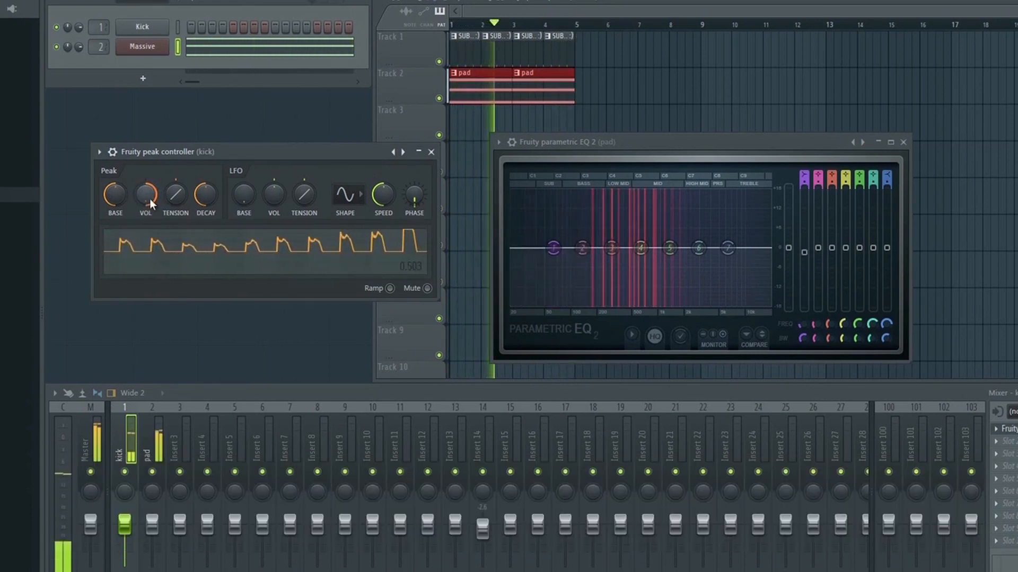
pyautogui.moveTo(115, 199); pyautogui.dragTo(115, 198)
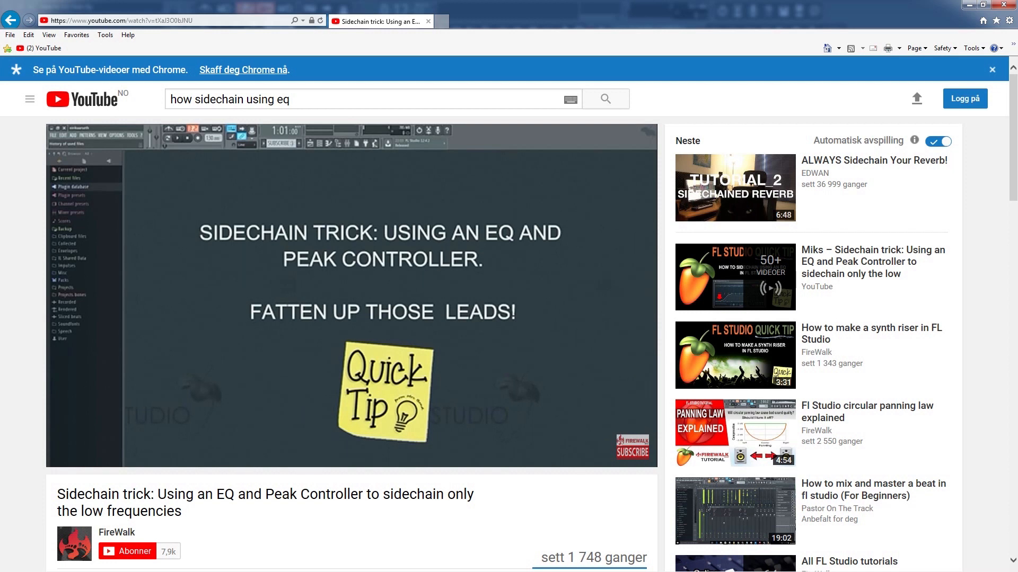
# Step: Expand and read the description of the FireWalk video on sidechaining only the low frequencies
pyautogui.scroll(-3, 280, 397)
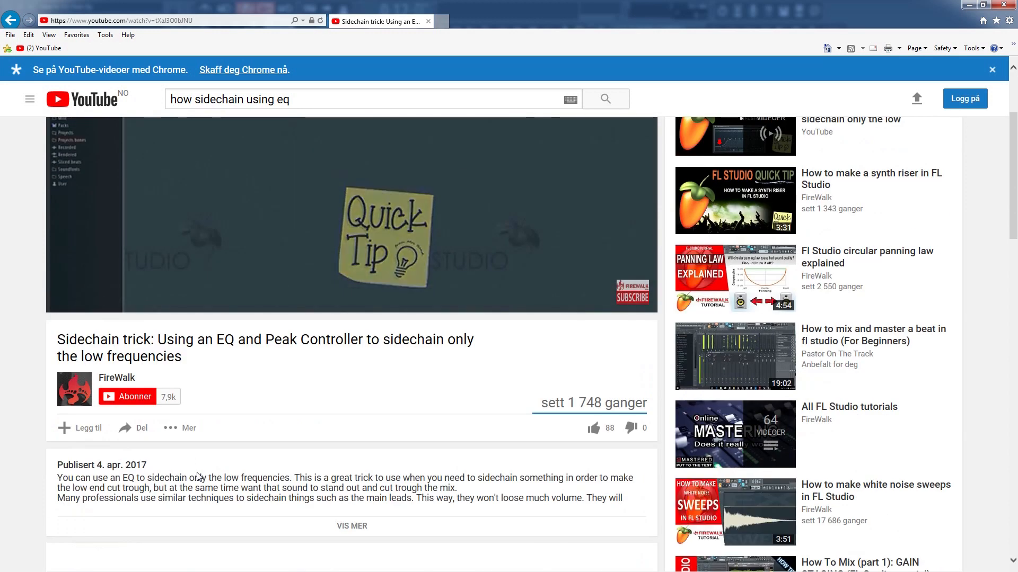
pyautogui.click(364, 528)
pyautogui.scroll(-3, 357, 527)
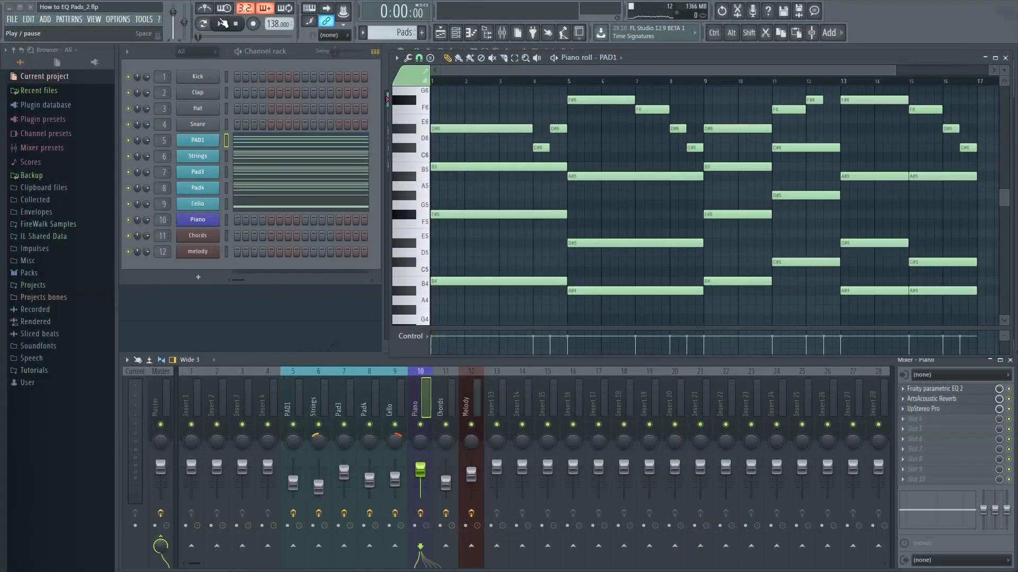
# Step: Start playback of the full arrangement and open the first Fruity parametric EQ 2 on the PAD1 mixer track
pyautogui.click(222, 23)
pyautogui.click(295, 403)
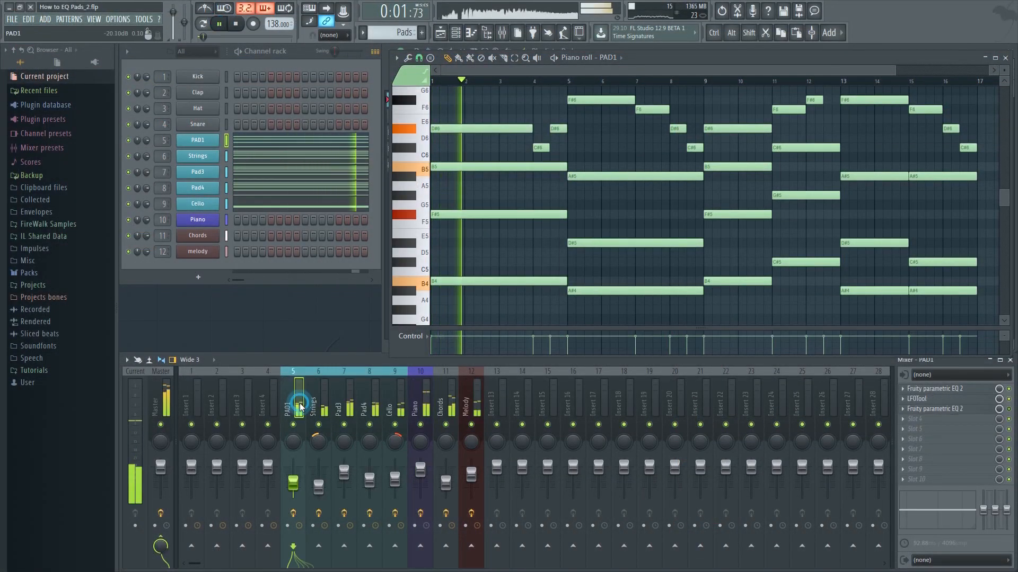
pyautogui.click(934, 389)
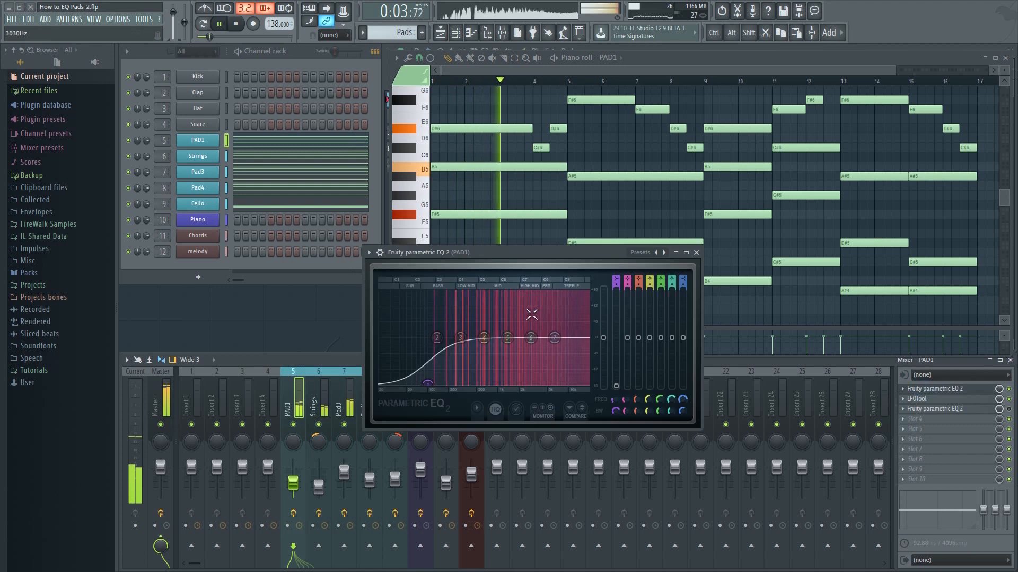
# Step: Close the PAD1 equalizer and examine the Fruity parametric EQ 2 curves on the Strings and Pad3 mixer tracks during playback
pyautogui.click(696, 253)
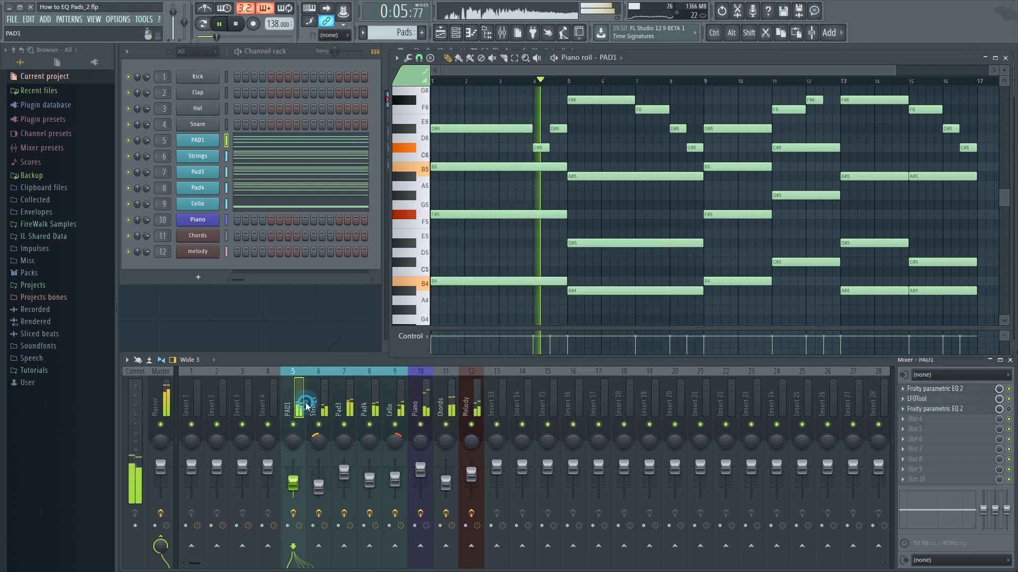
pyautogui.click(315, 405)
pyautogui.click(934, 389)
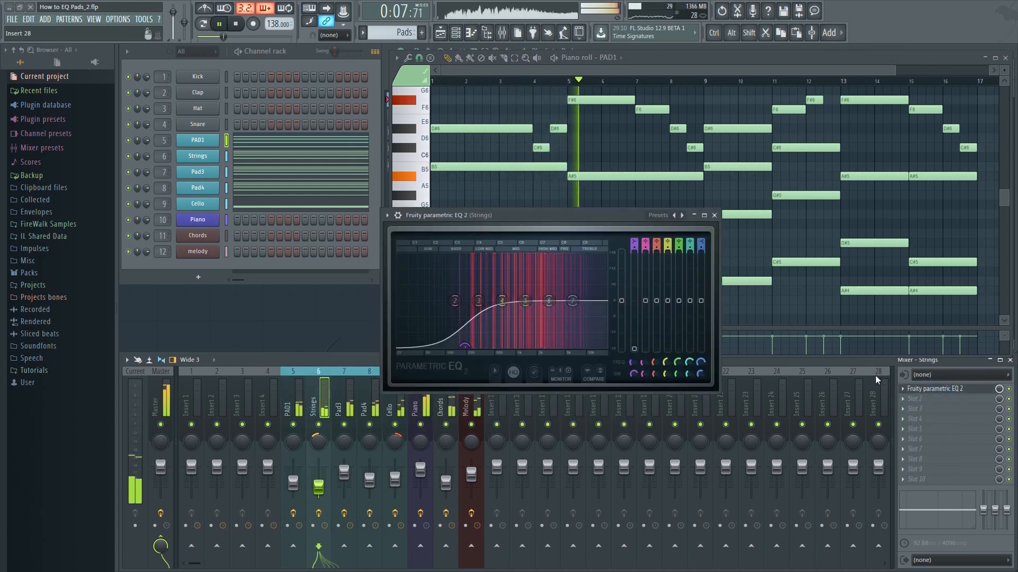
pyautogui.click(715, 215)
pyautogui.click(339, 405)
pyautogui.click(919, 388)
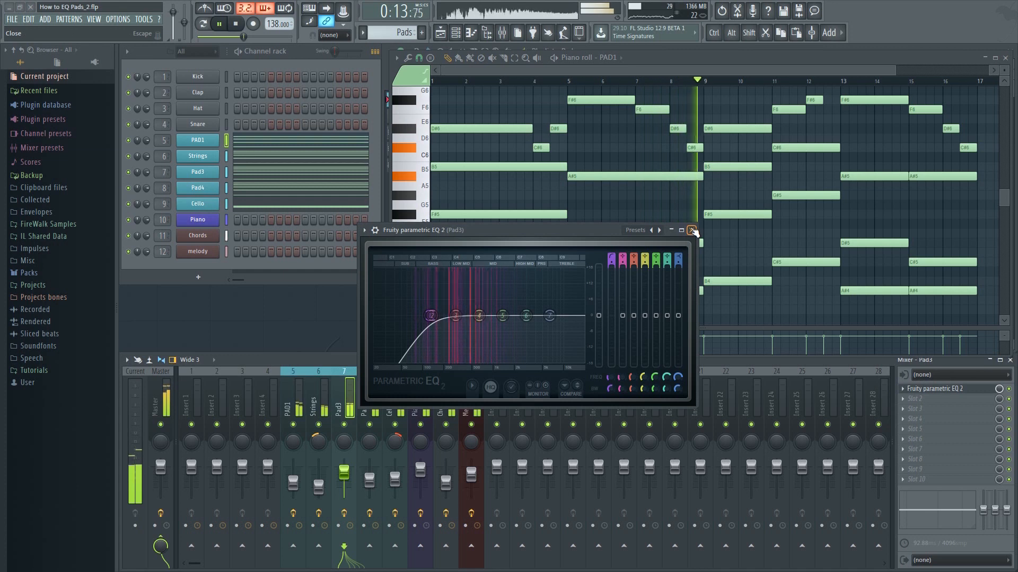
pyautogui.click(692, 230)
# Step: Examine the Fruity parametric EQ 2 curves on the Pad4 and Cello mixer tracks, close them, and stop playback
pyautogui.click(370, 406)
pyautogui.click(956, 390)
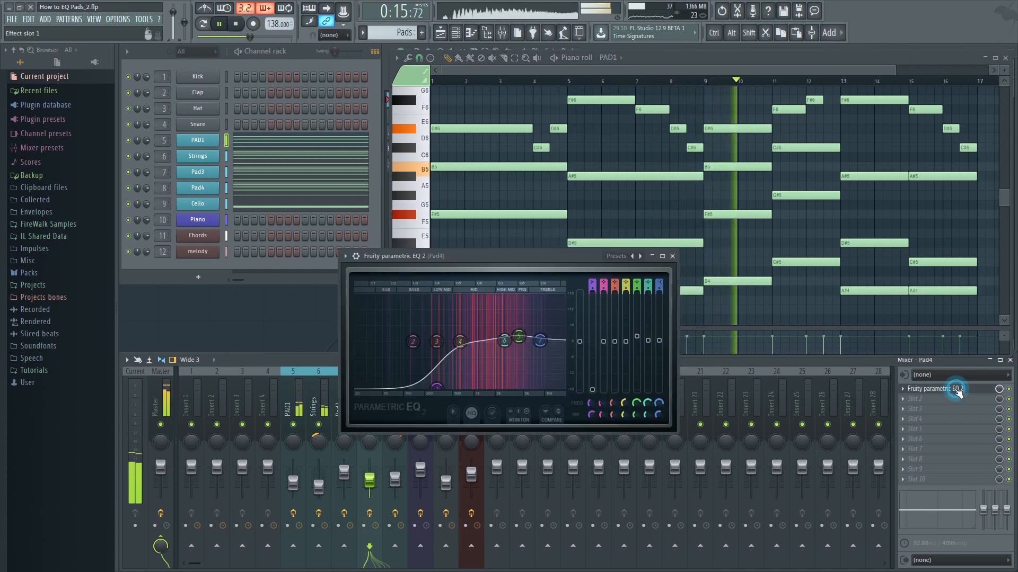
pyautogui.click(672, 256)
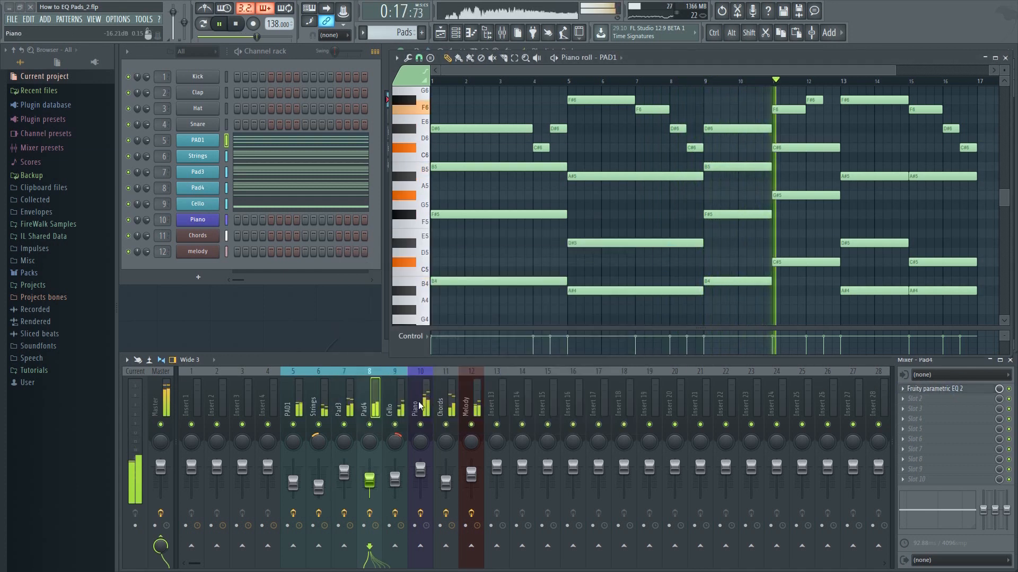
pyautogui.click(395, 405)
pyautogui.click(935, 389)
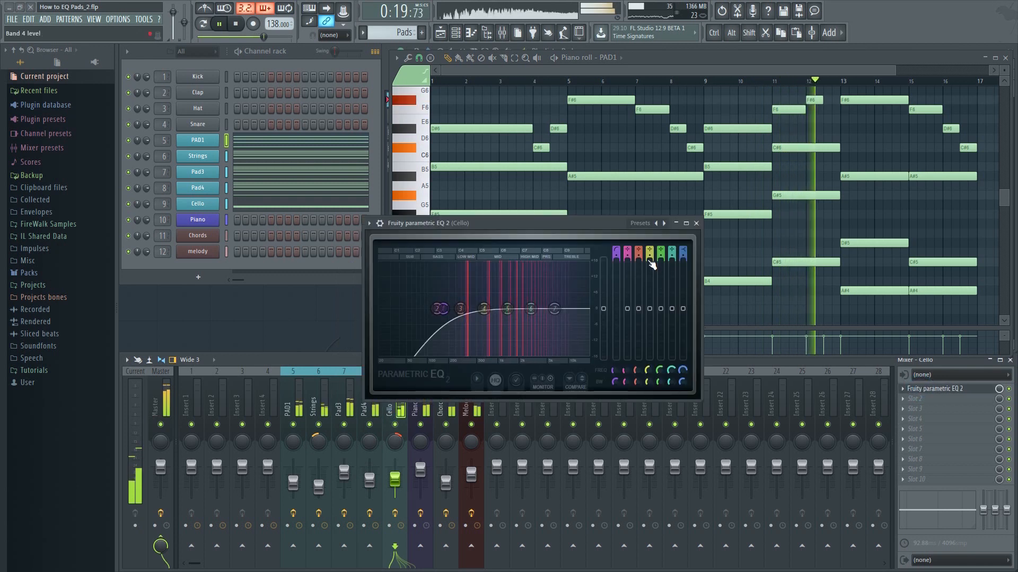
pyautogui.click(697, 224)
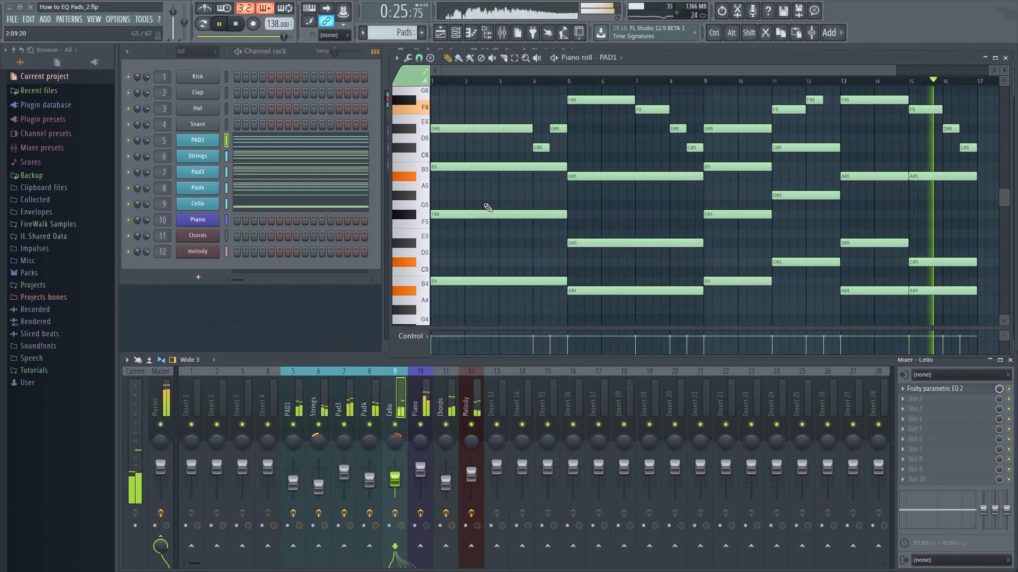
pyautogui.press('space')
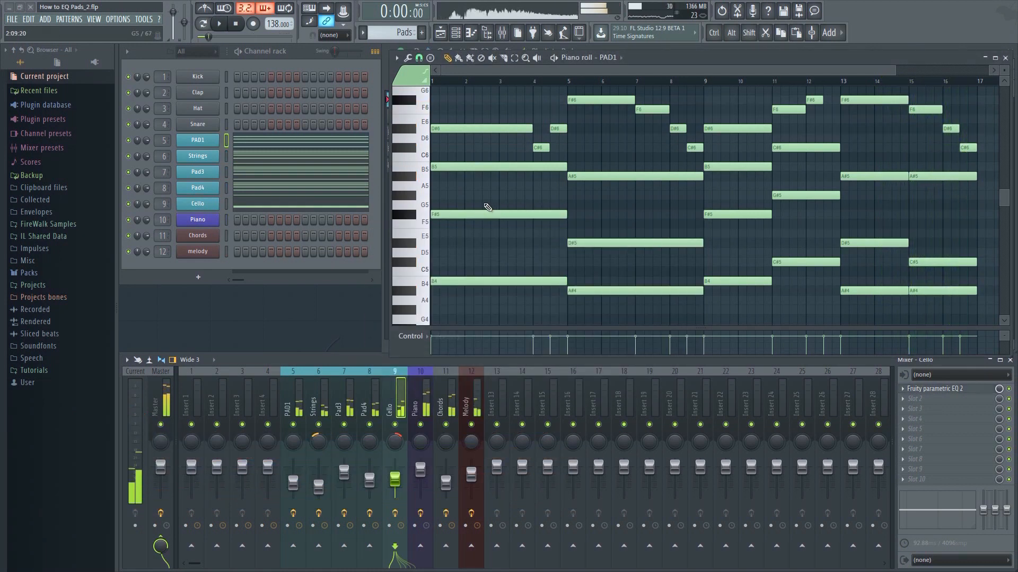